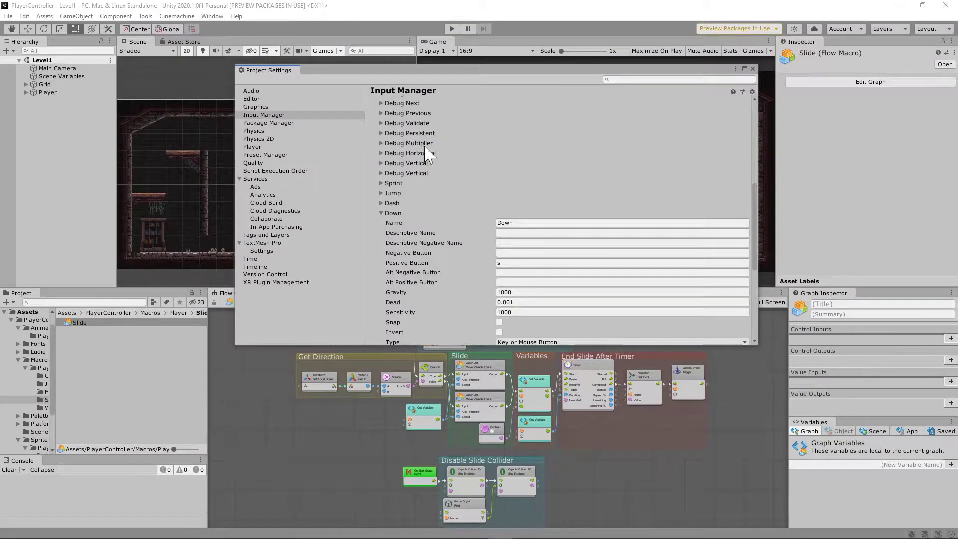
left_click(24, 16)
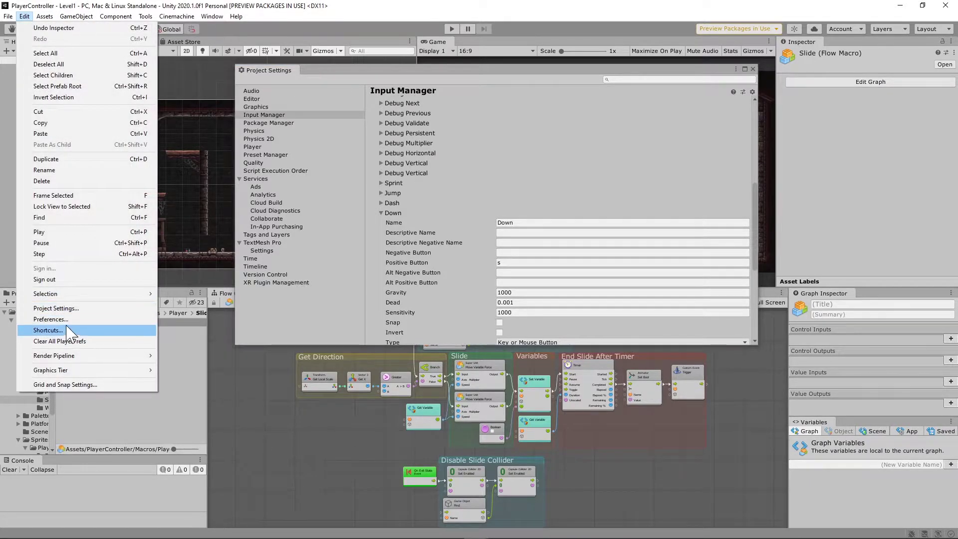
left_click(55, 307)
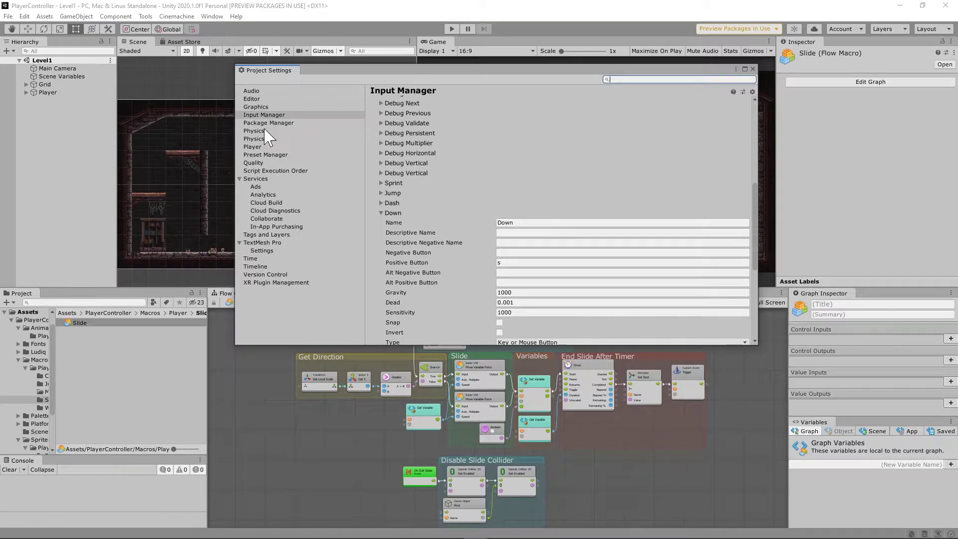
left_click(264, 115)
scroll(603, 160, "up", 10)
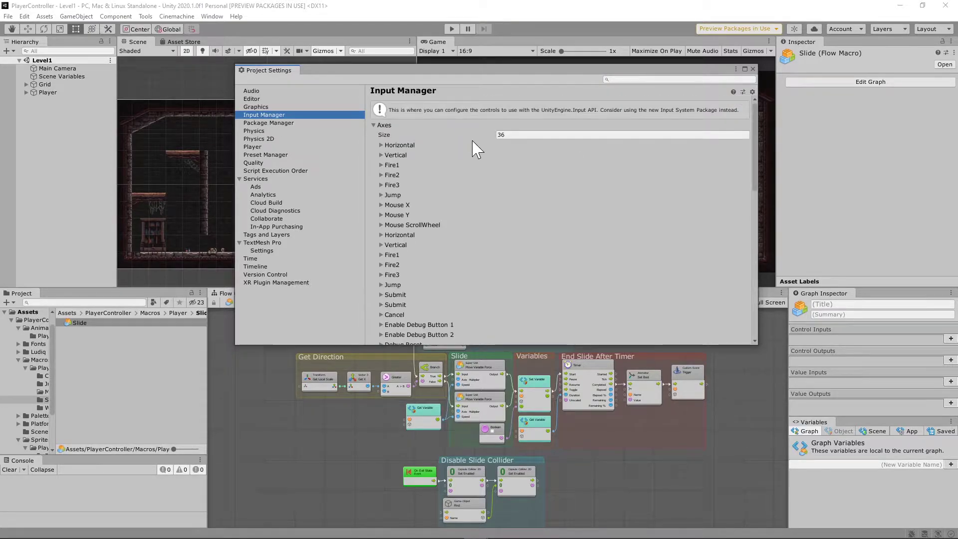
left_click(510, 134)
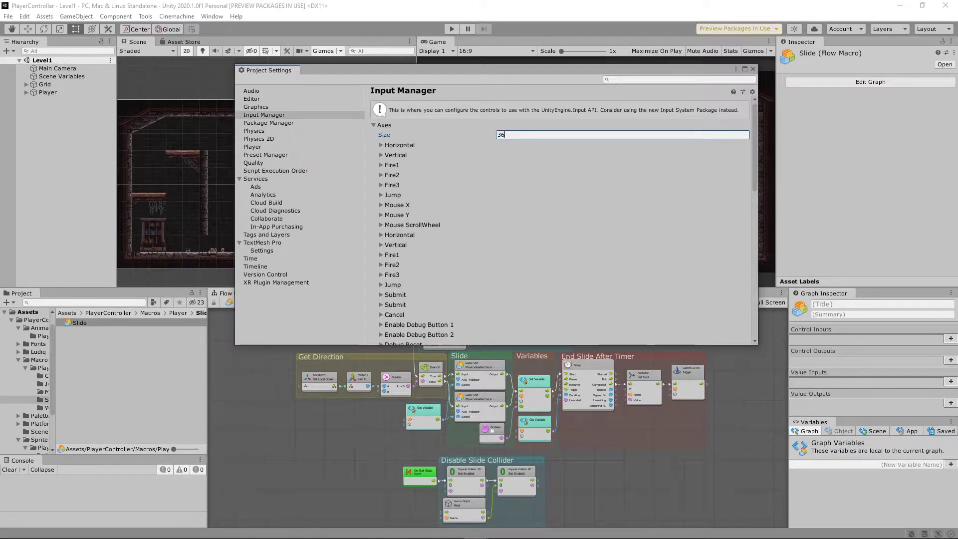
scroll(581, 199, "down", 10)
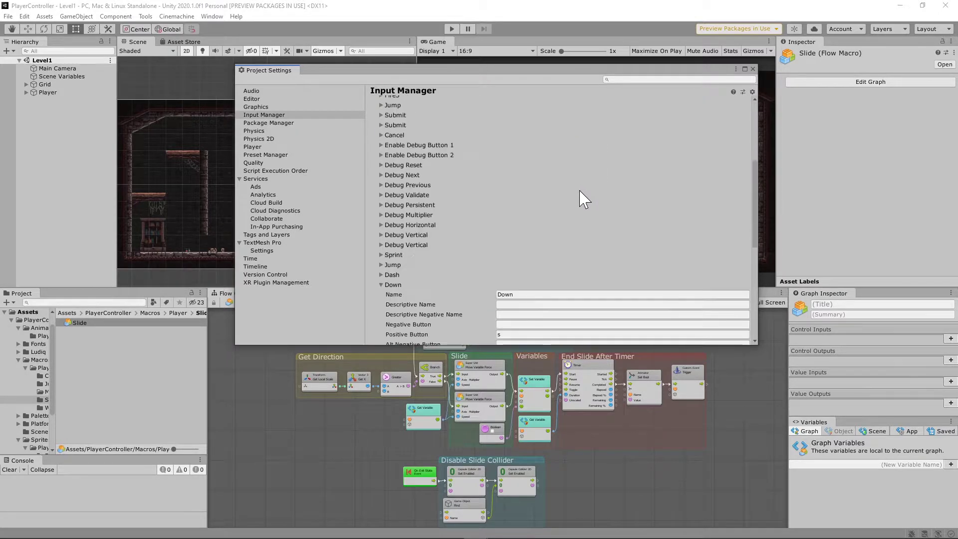
scroll(379, 104, "down", 2)
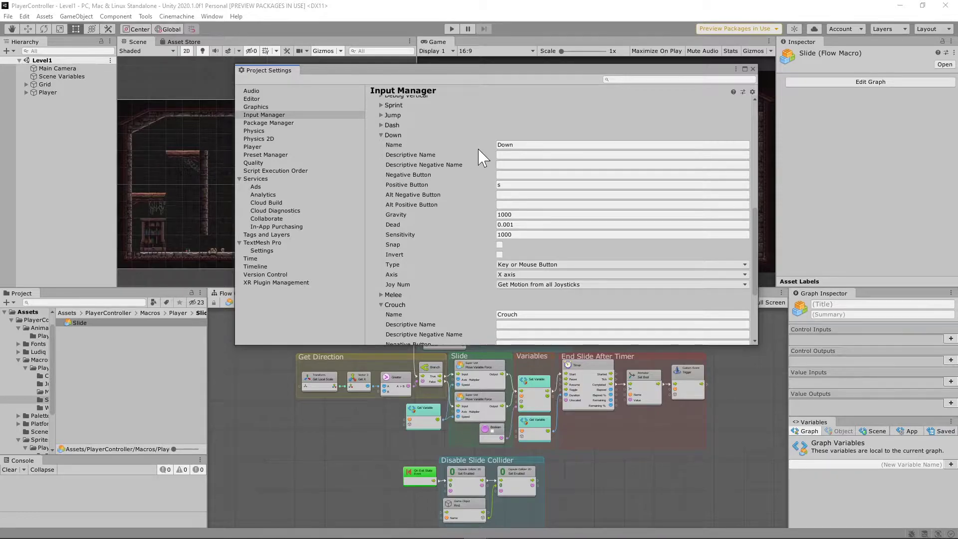
left_click(578, 144)
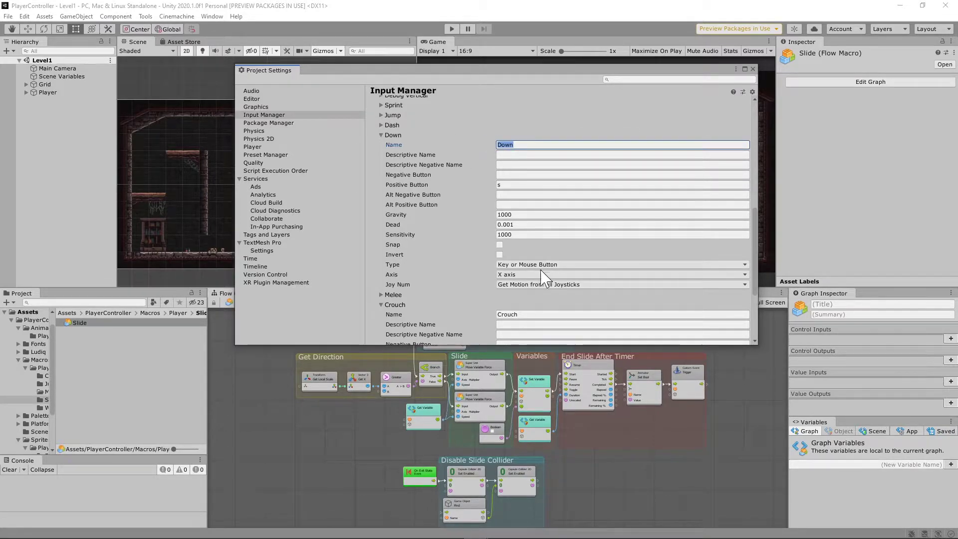
scroll(541, 207, "down", 1)
left_click(499, 154)
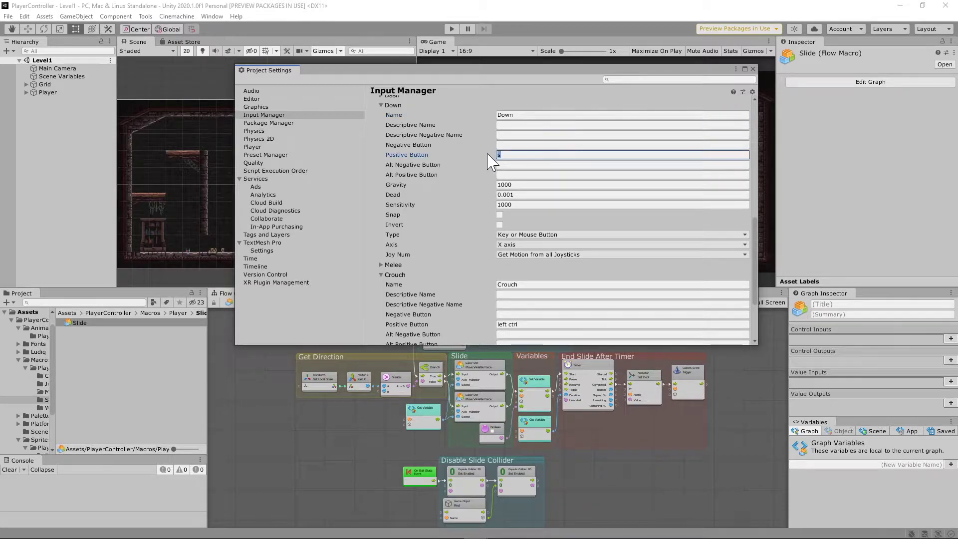
left_click(504, 285)
double_click(504, 284)
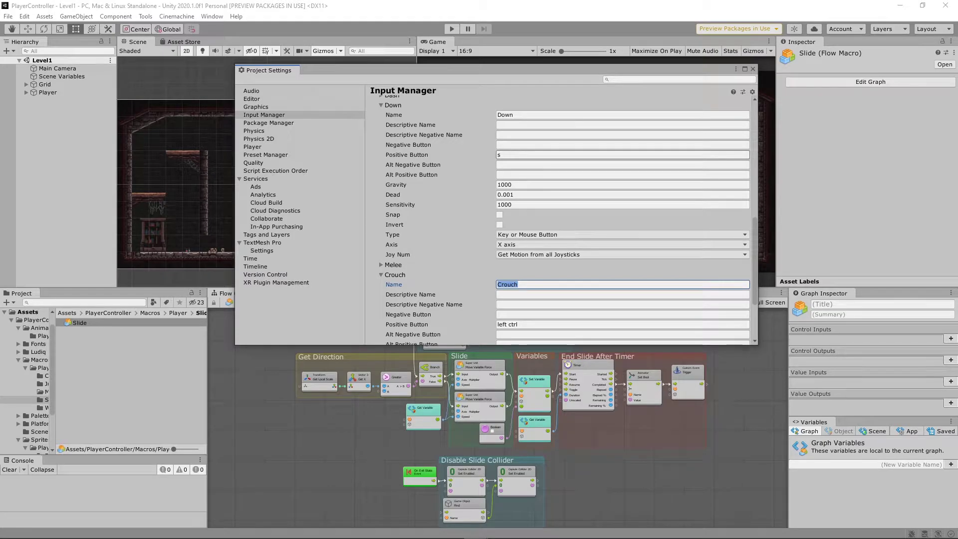
scroll(554, 202, "down", 1)
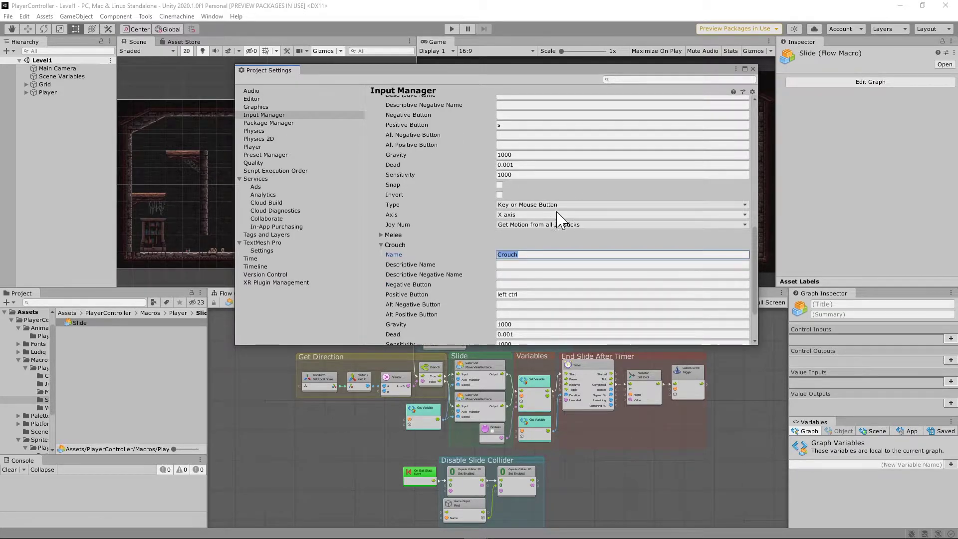
scroll(543, 217, "down", 1)
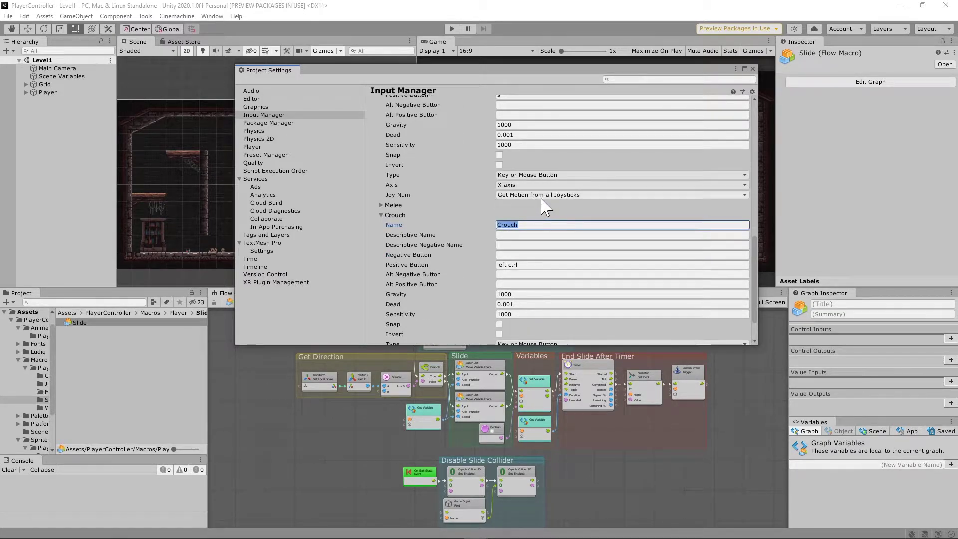
scroll(541, 197, "down", 1)
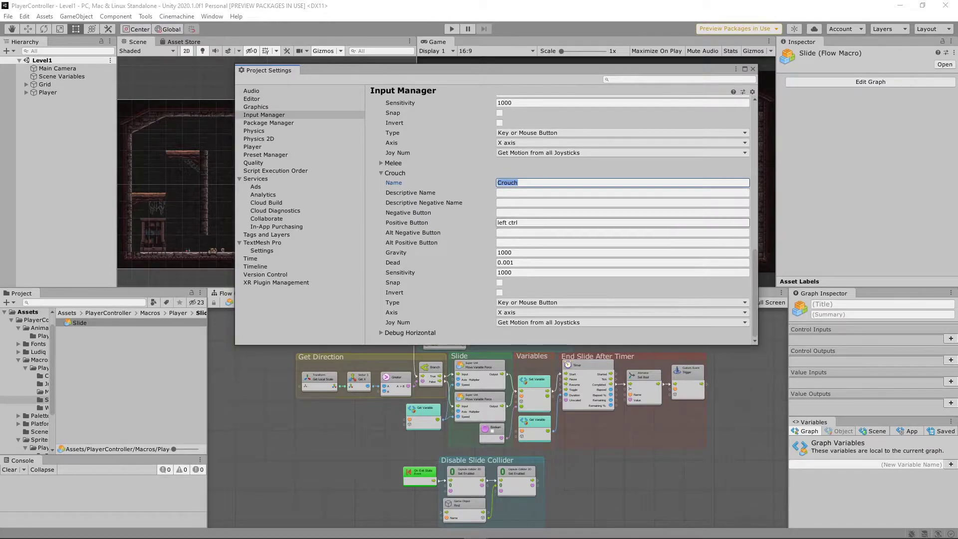
left_click(516, 223)
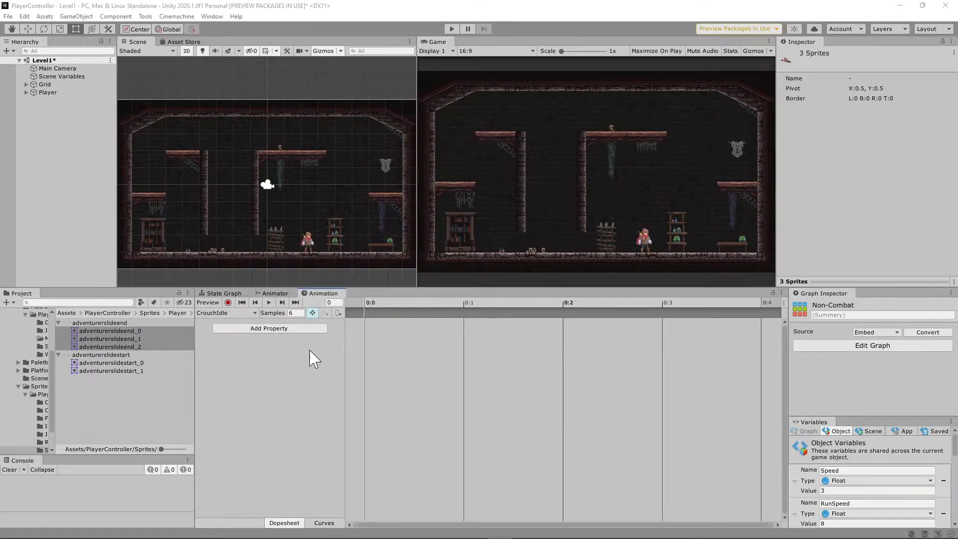
Step: Preview the CrouchIdle and CrouchWalk clips in the Animation window
left_click(245, 313)
left_click(232, 326)
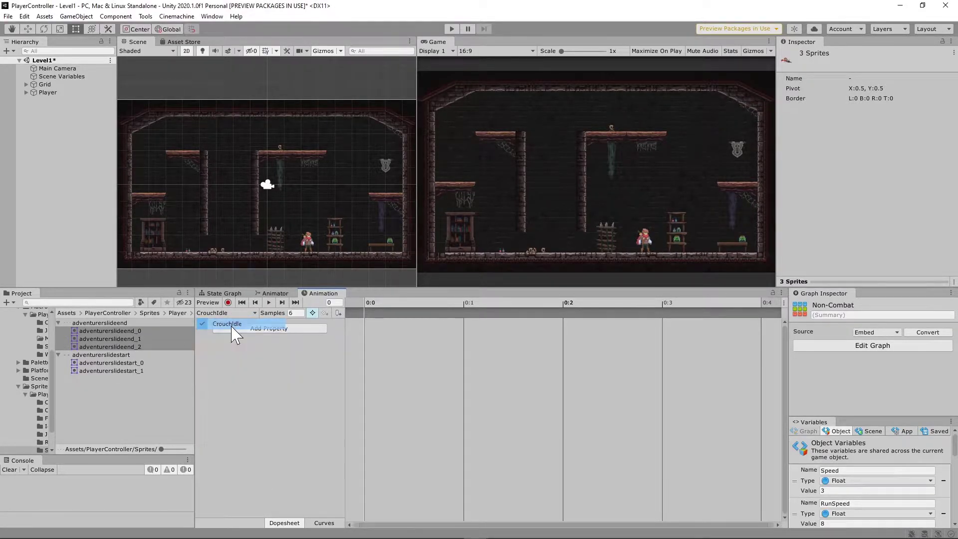
left_click(269, 302)
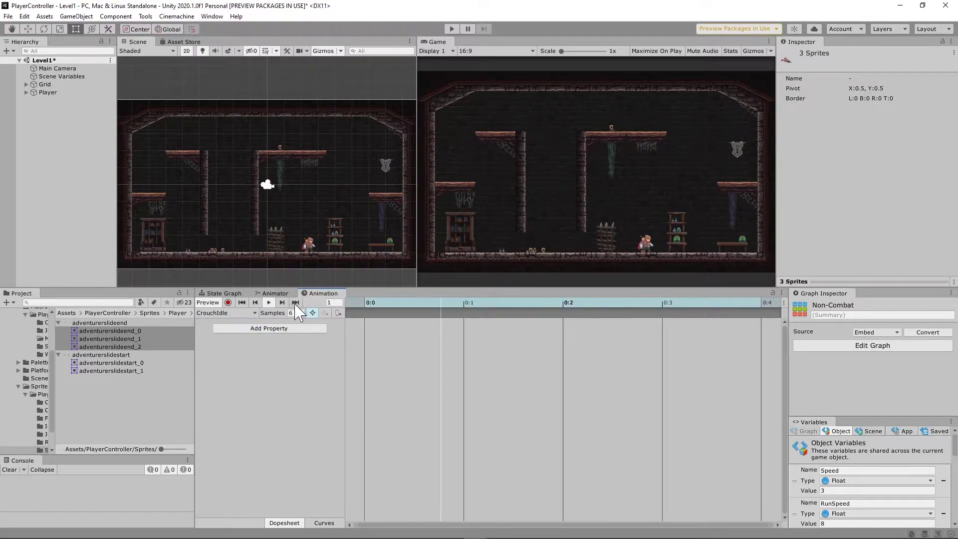
left_click(253, 313)
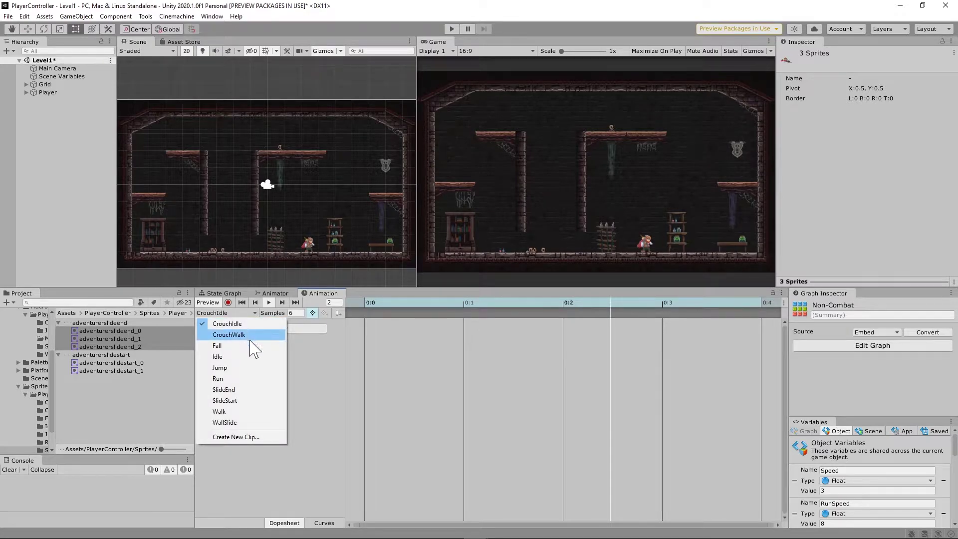
left_click(250, 335)
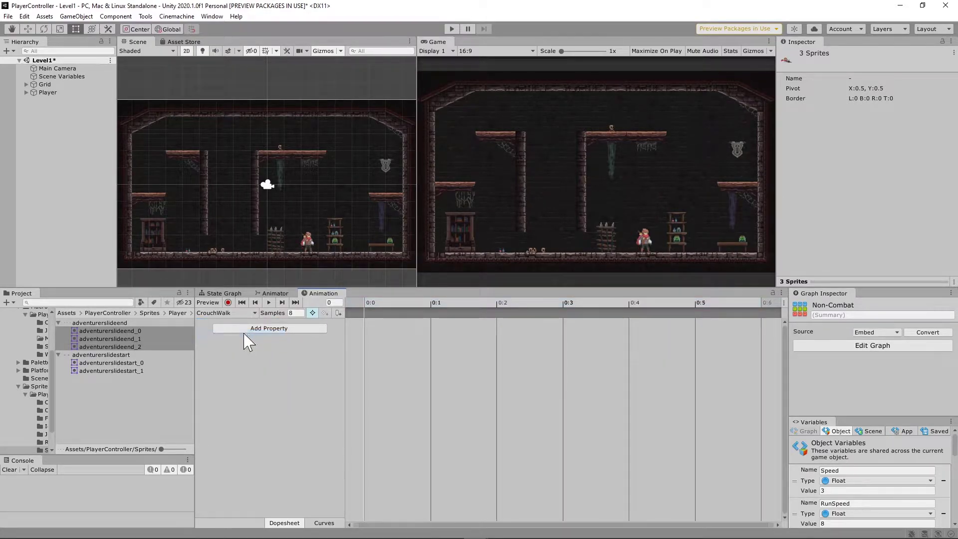
left_click(269, 302)
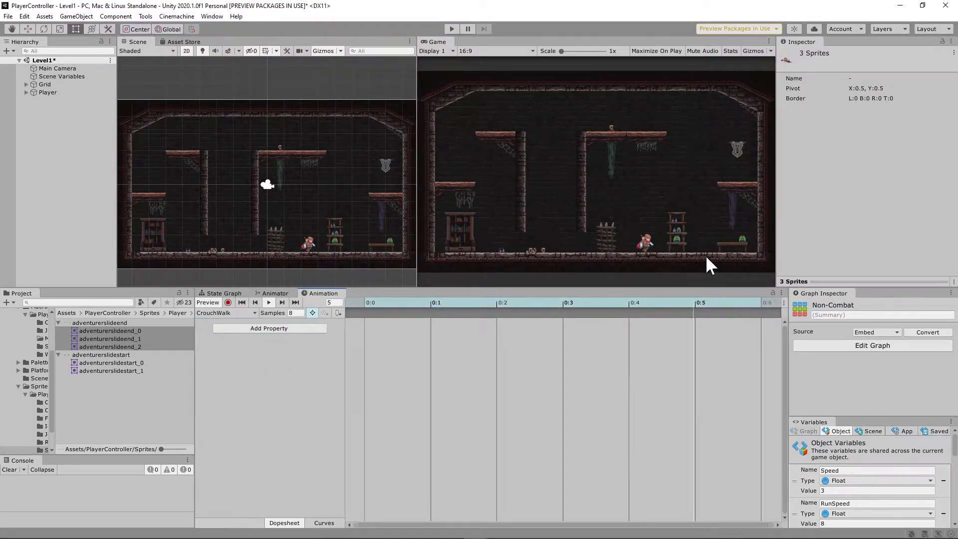
Step: Preview the SlideStart and SlideEnd clips, then return to the Animator graph
left_click(244, 312)
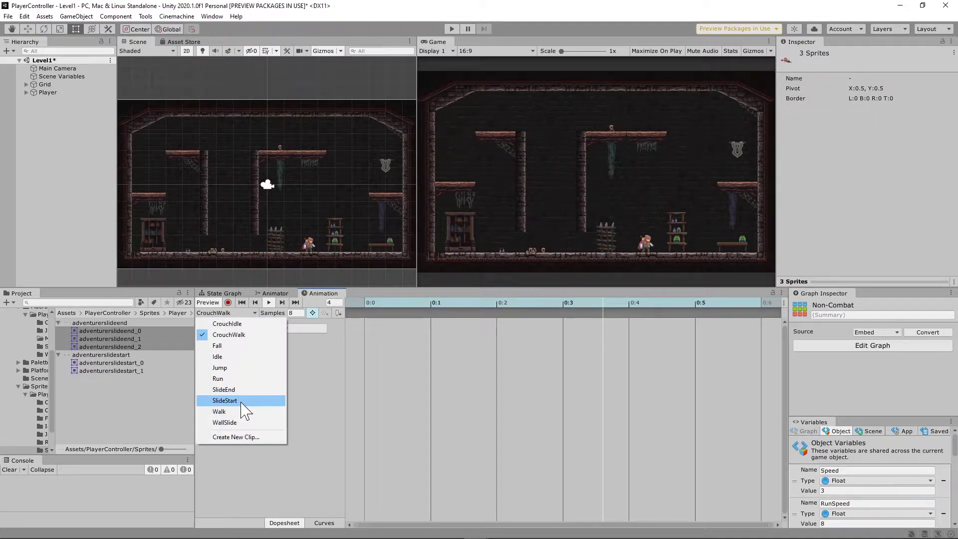
left_click(224, 401)
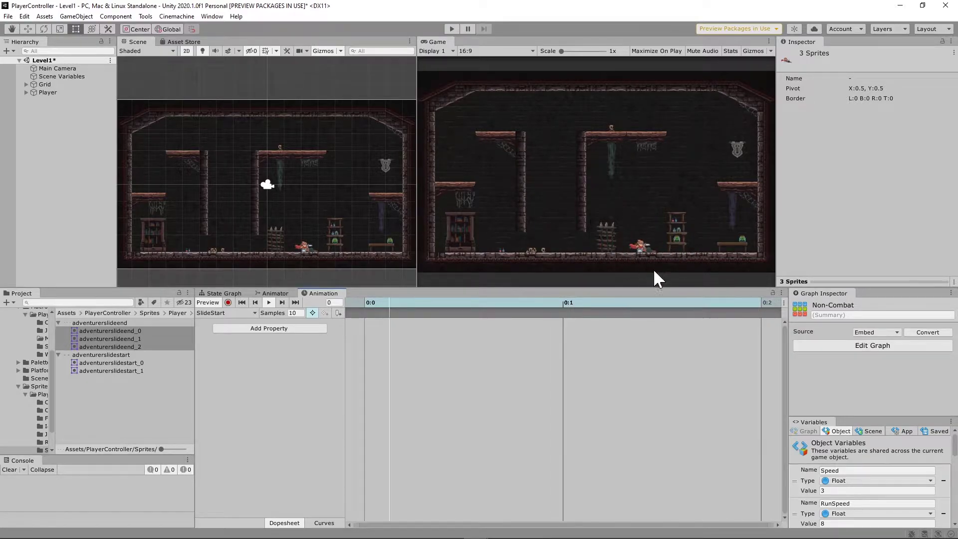
left_click(247, 313)
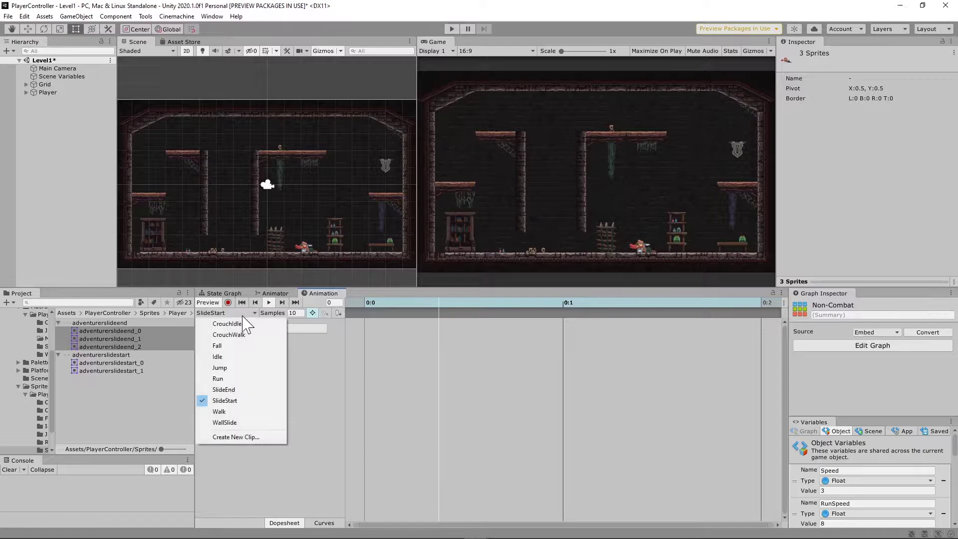
left_click(245, 390)
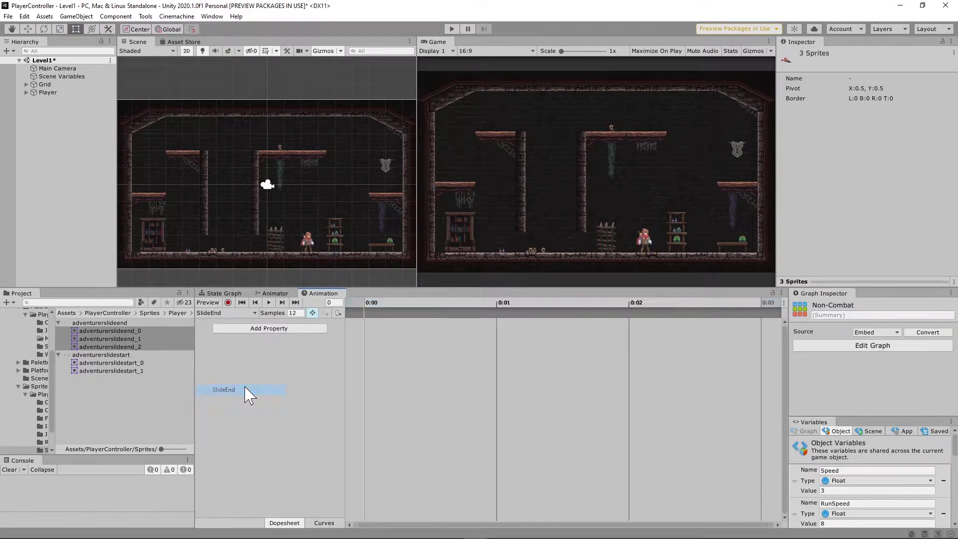
left_click(269, 303)
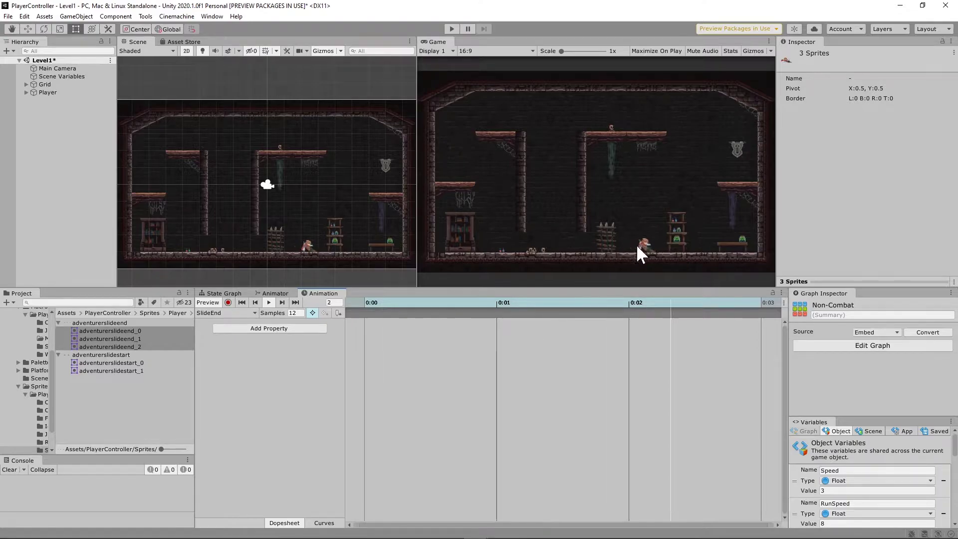
left_click(269, 302)
left_click(275, 293)
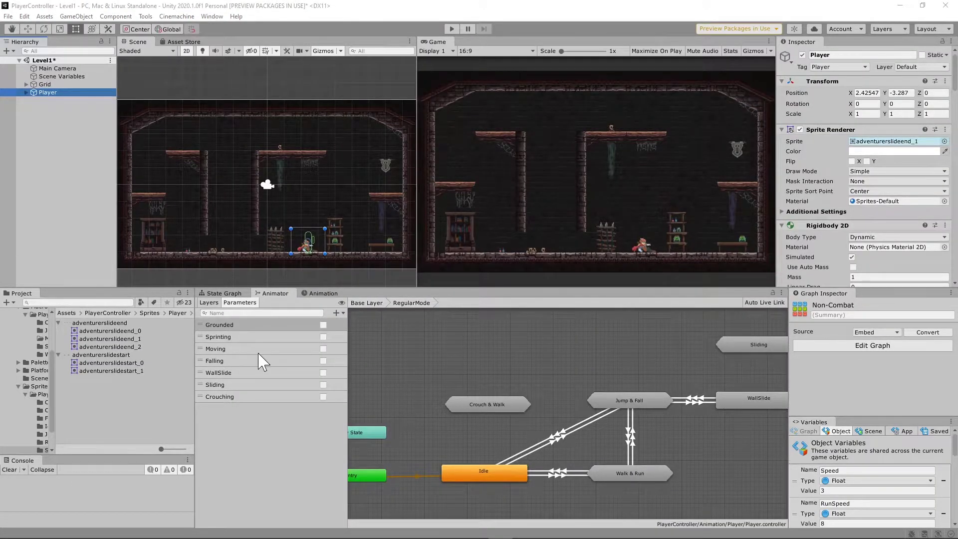
Step: Check the Sliding and Crouching parameters, then select the Player object
left_click(229, 385)
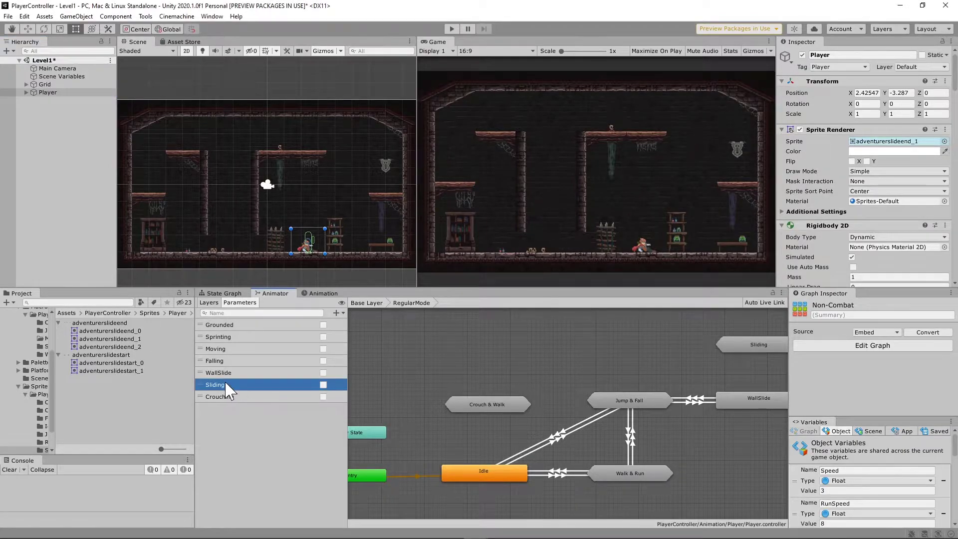
left_click(241, 397)
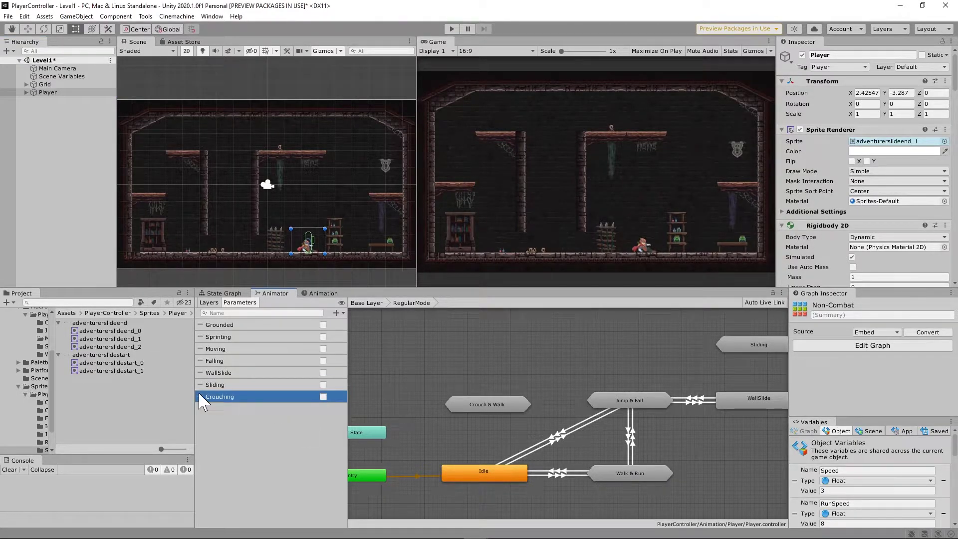
left_click(48, 92)
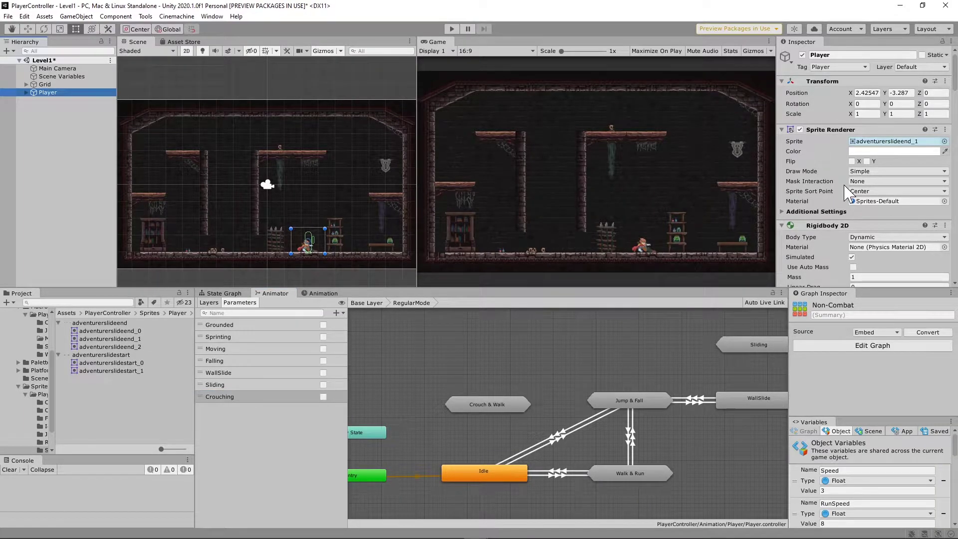
scroll(844, 186, "down", 3)
scroll(844, 189, "down", 15)
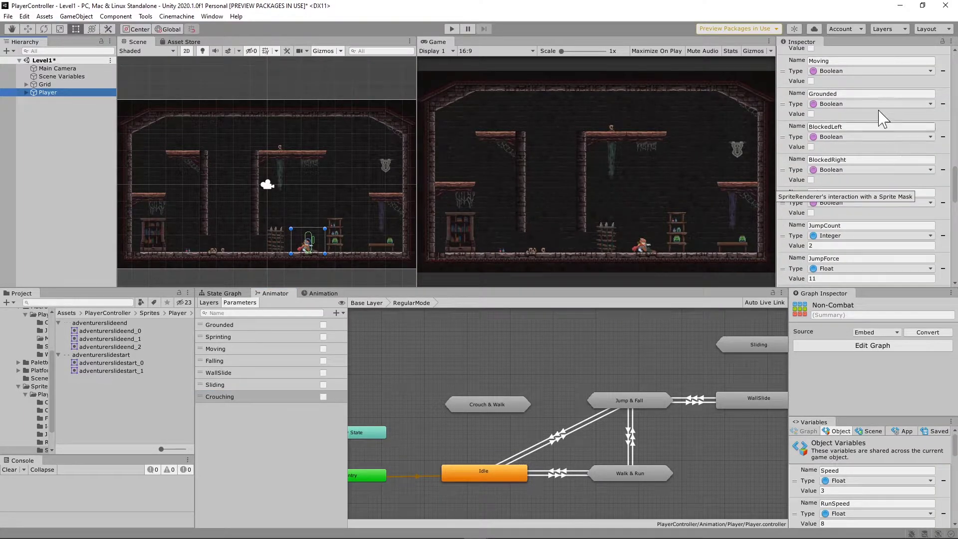
scroll(820, 202, "down", 5)
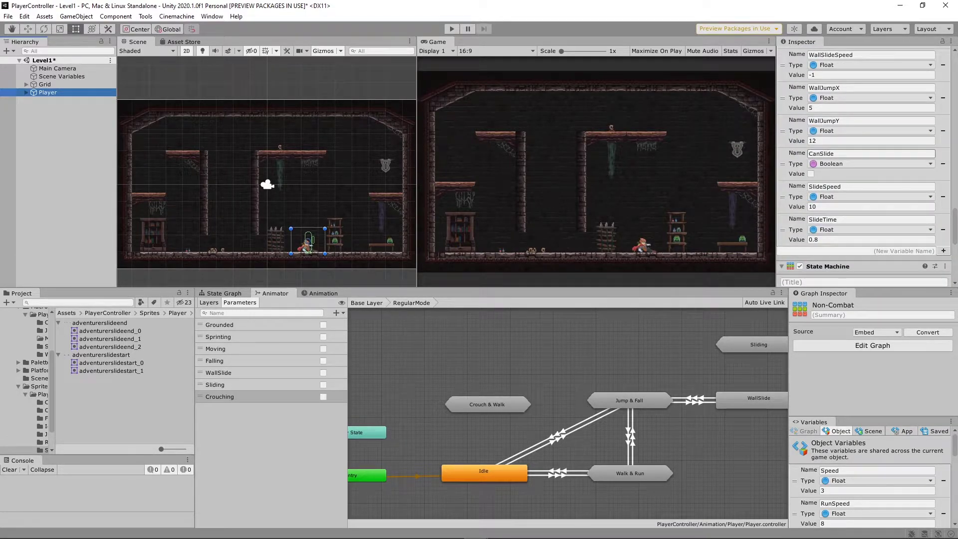
Step: Turn on CanSlide, confirm the SlideTime variable name, and go up to Base Layer
left_click(812, 154)
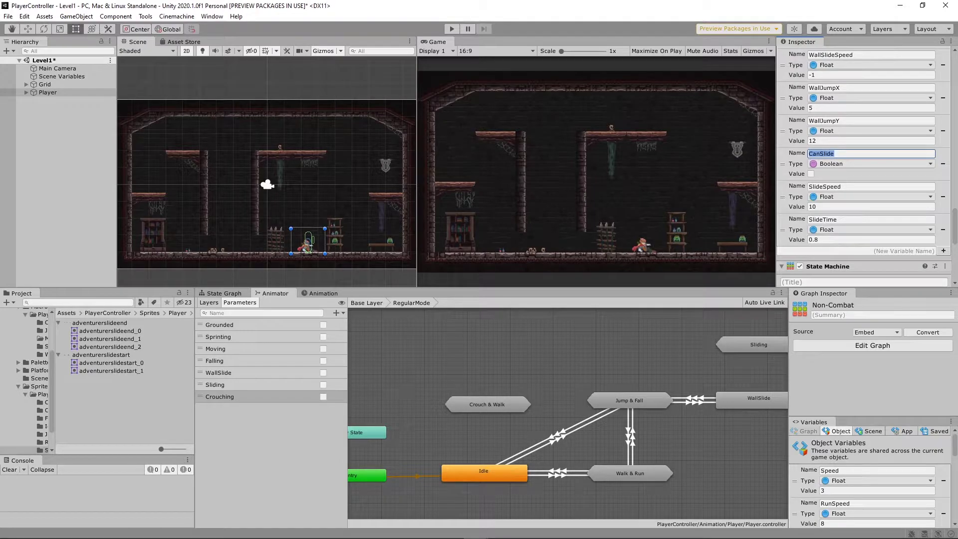
left_click(810, 174)
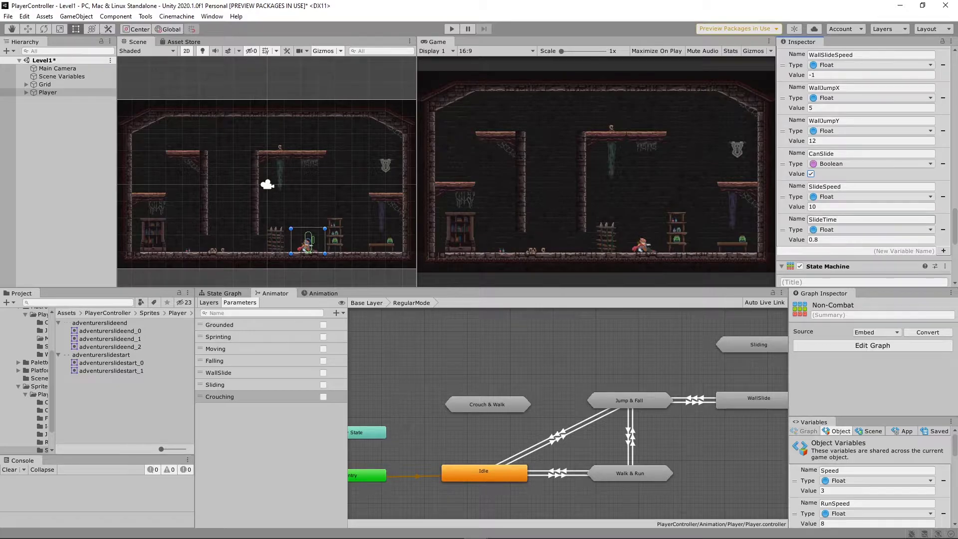
left_click_drag(847, 219, 758, 231)
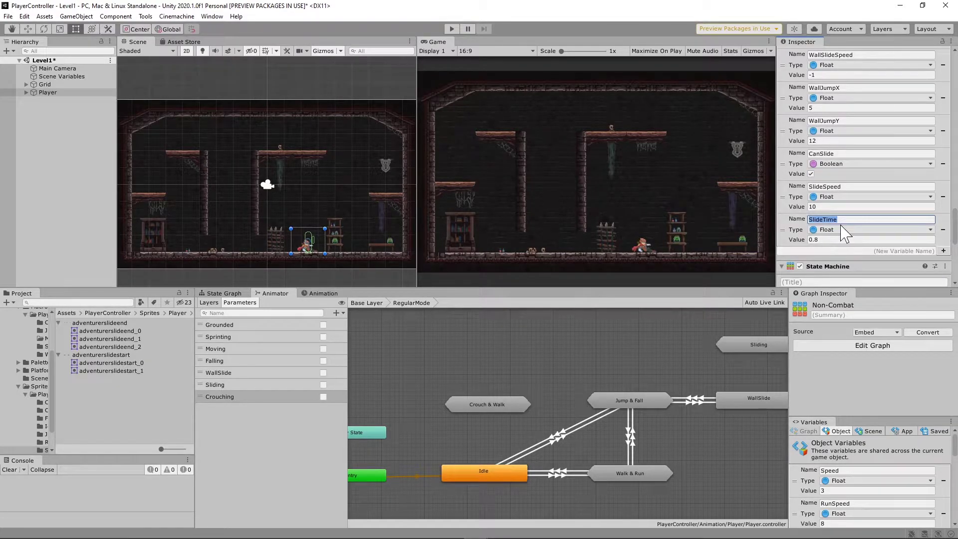
left_click(852, 219)
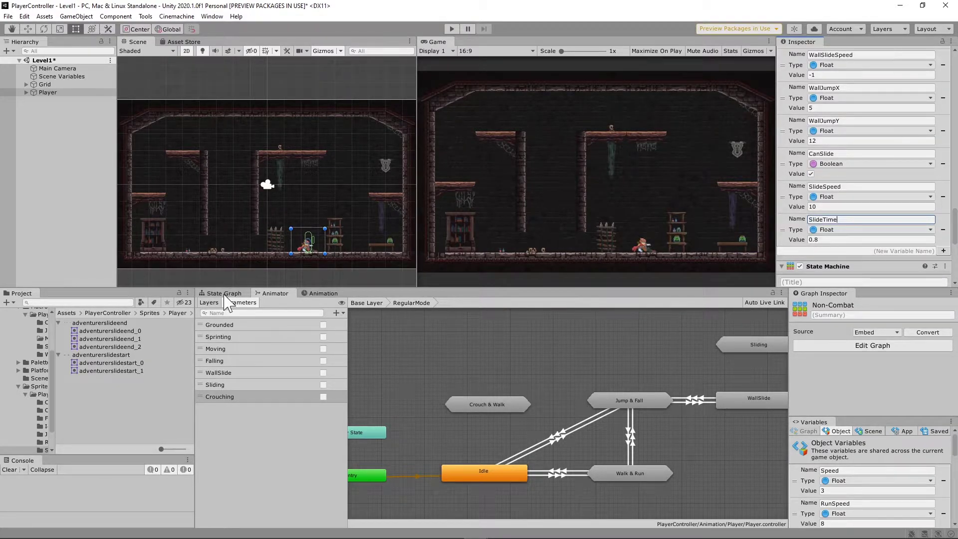
left_click(366, 303)
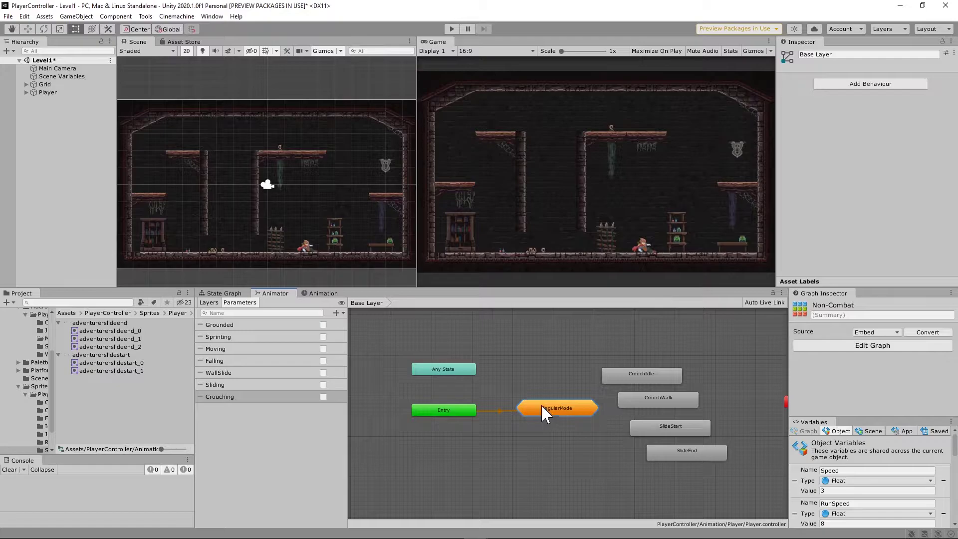
Step: Move CrouchIdle, CrouchWalk, SlideStart and SlideEnd into RegularMode and open it
left_click(640, 374)
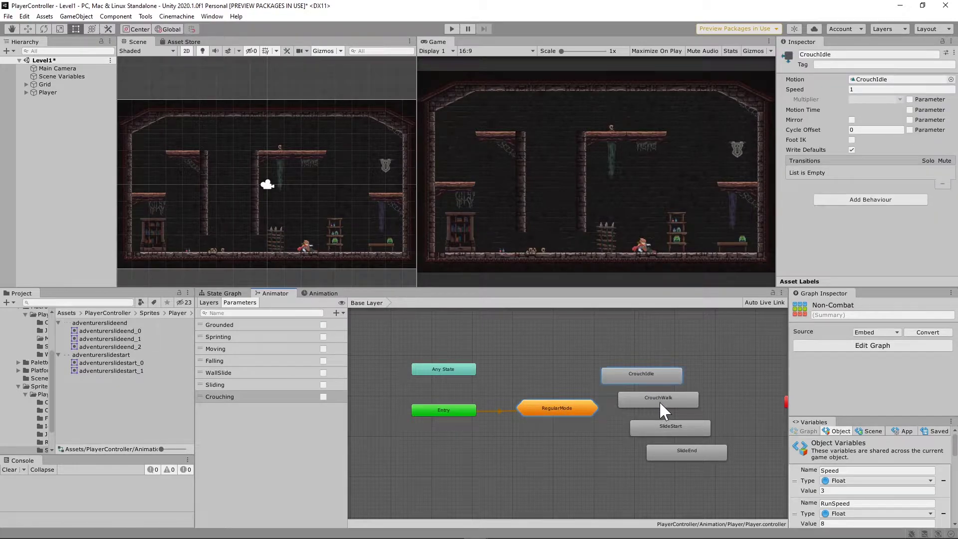
left_click(657, 402, "shift")
left_click(669, 423, "shift")
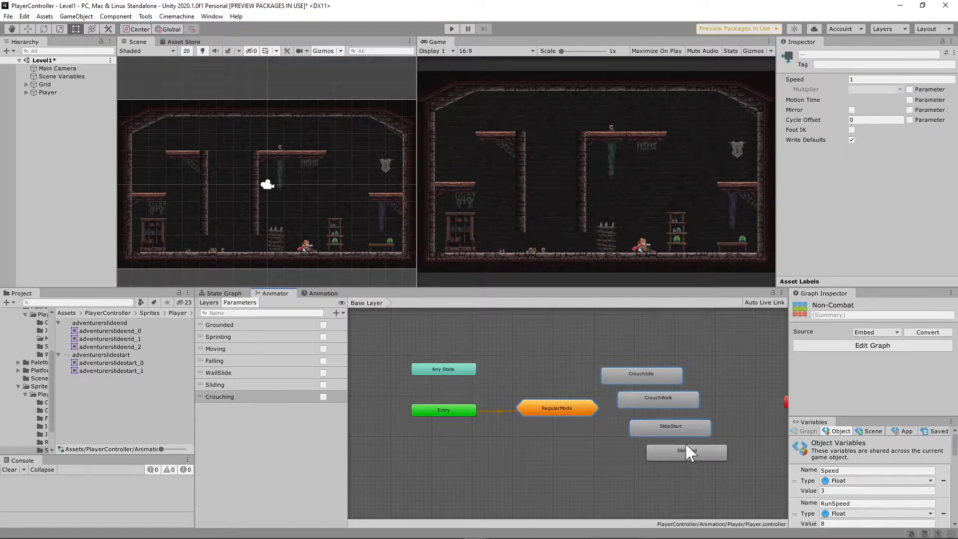
left_click_drag(701, 474, 562, 406)
double_click(562, 405)
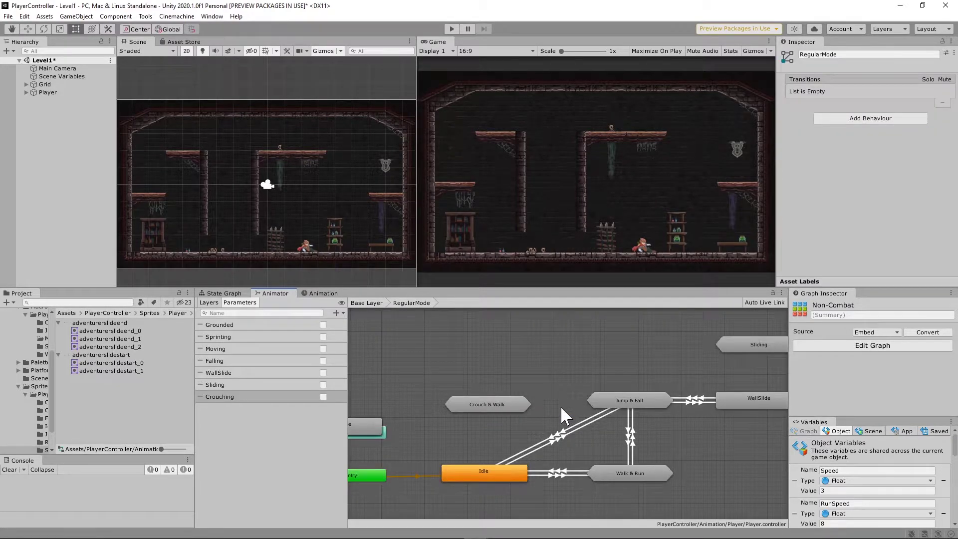
Step: Spread the stacked crouch and slide states apart inside RegularMode
left_click_drag(451, 402, 477, 340)
left_click_drag(440, 412, 506, 374)
middle_click_drag(598, 406, 509, 423)
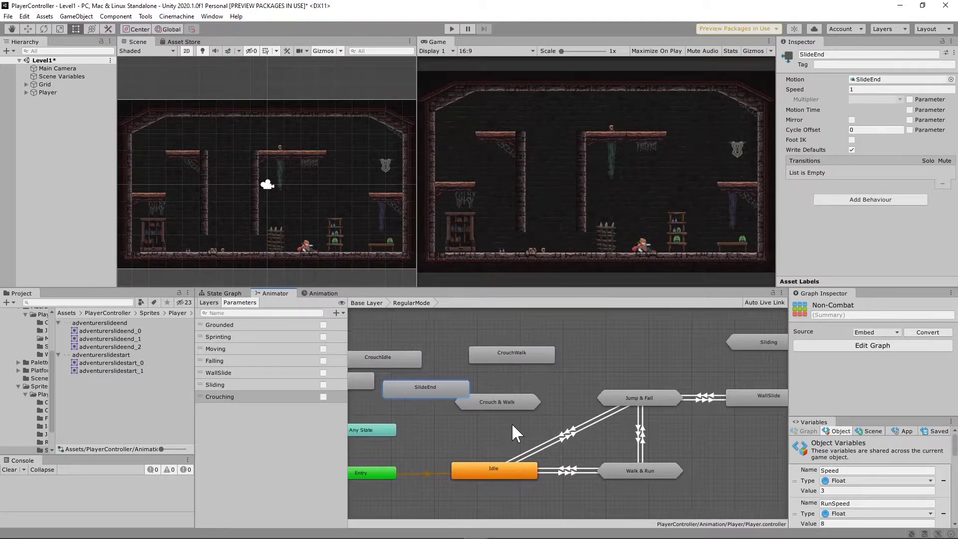
right_click(479, 429)
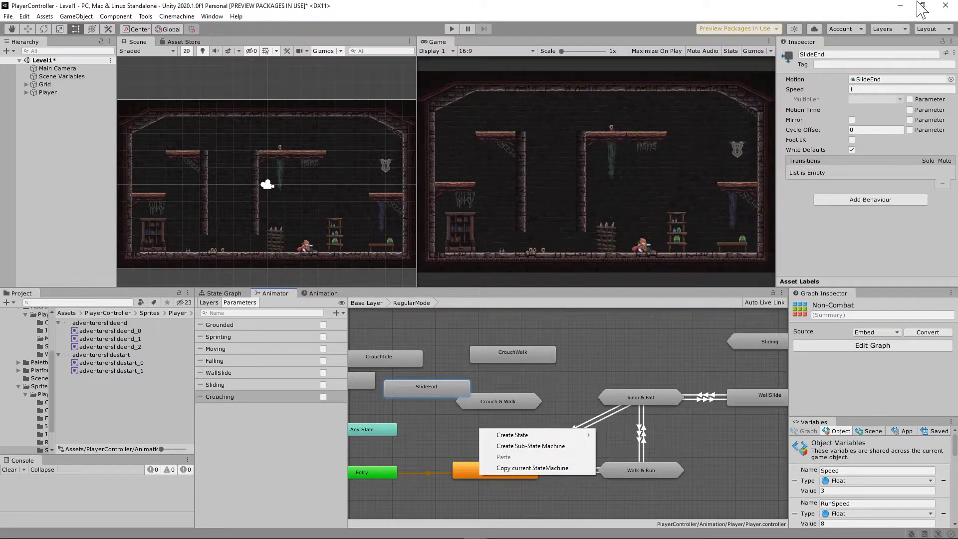
left_click(830, 55)
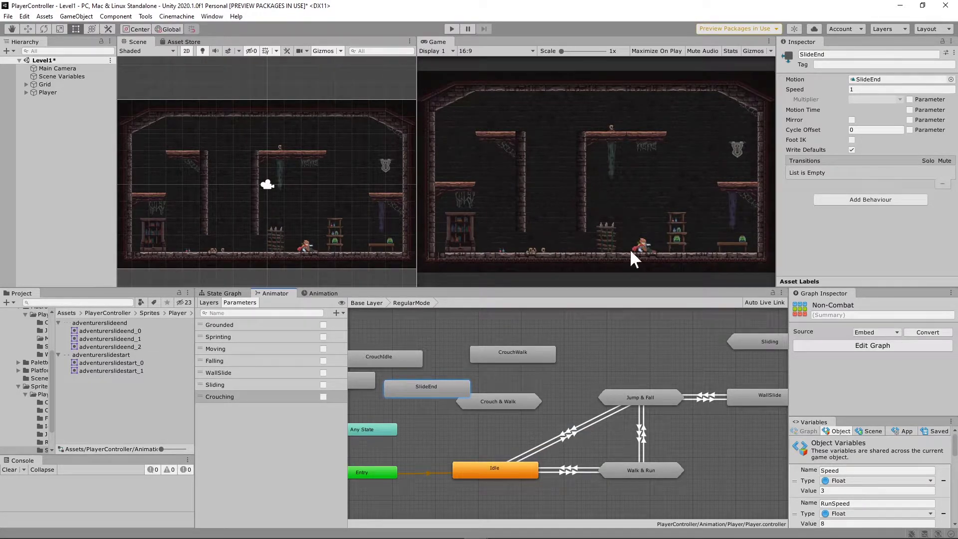
Step: Move CrouchIdle and CrouchWalk into Crouch & Walk, and SlideStart and SlideEnd into Sliding
scroll(563, 389, "up", 2)
left_click_drag(436, 344, 547, 392)
left_click_drag(550, 339, 537, 399)
left_click_drag(414, 357, 740, 349)
scroll(740, 349, "up", 1)
middle_click_drag(740, 349, 455, 402)
left_click_drag(388, 320, 666, 367)
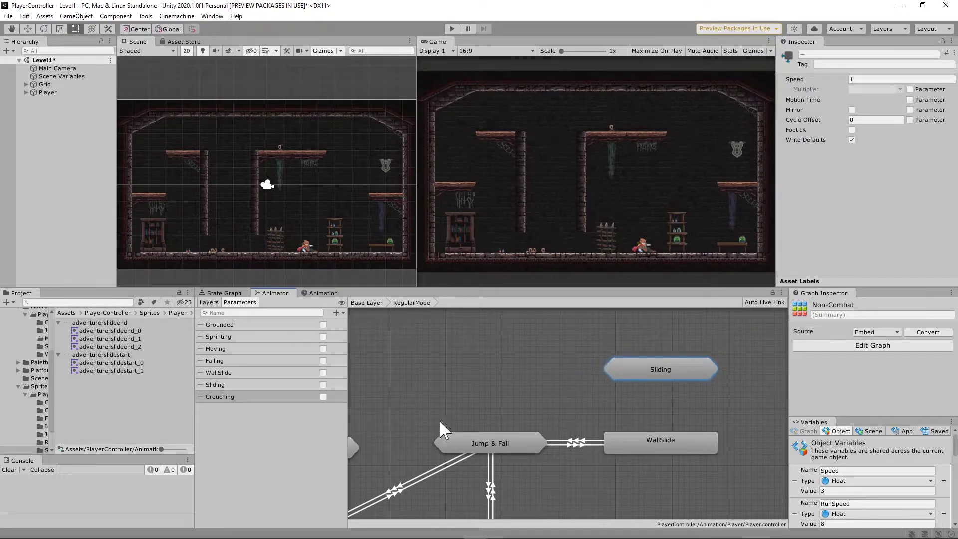
Step: Open Crouch & Walk and arrange CrouchIdle beside CrouchWalk, clear of Any State
middle_click_drag(374, 441, 449, 441)
double_click(416, 441)
left_click_drag(397, 334, 568, 349)
left_click_drag(424, 392, 611, 390)
left_click_drag(575, 355, 507, 386)
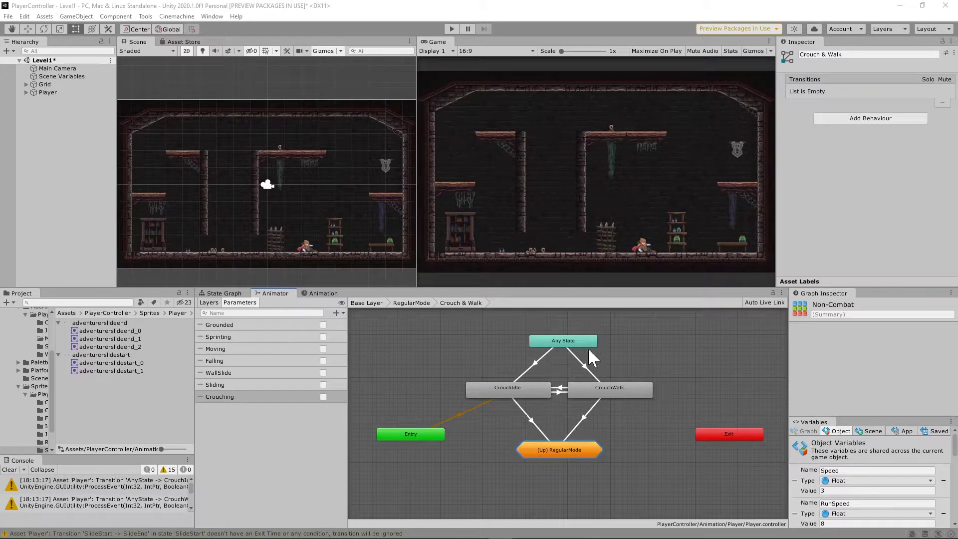
left_click(564, 343)
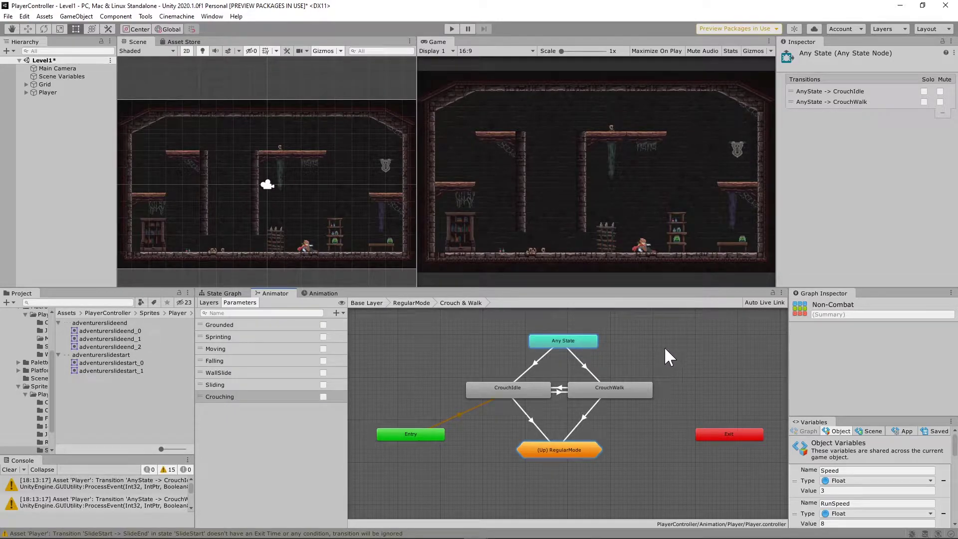
left_click_drag(562, 342, 558, 342)
key("alt+Tab")
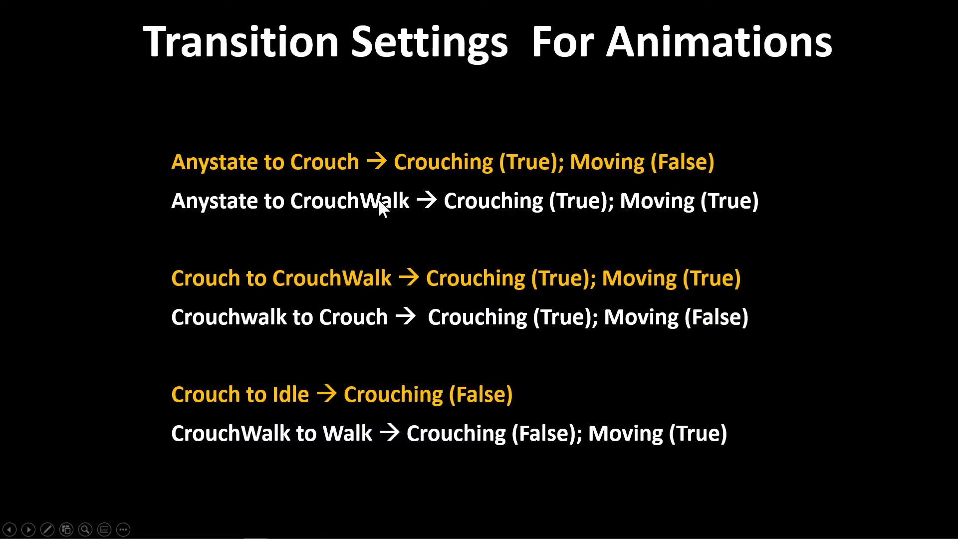
key("alt+Tab")
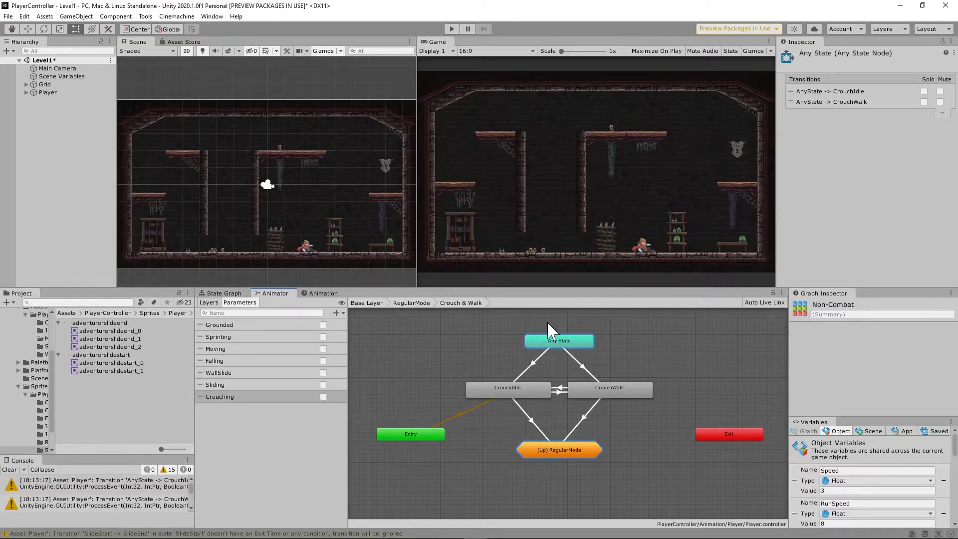
left_click(585, 362)
key("alt+Tab")
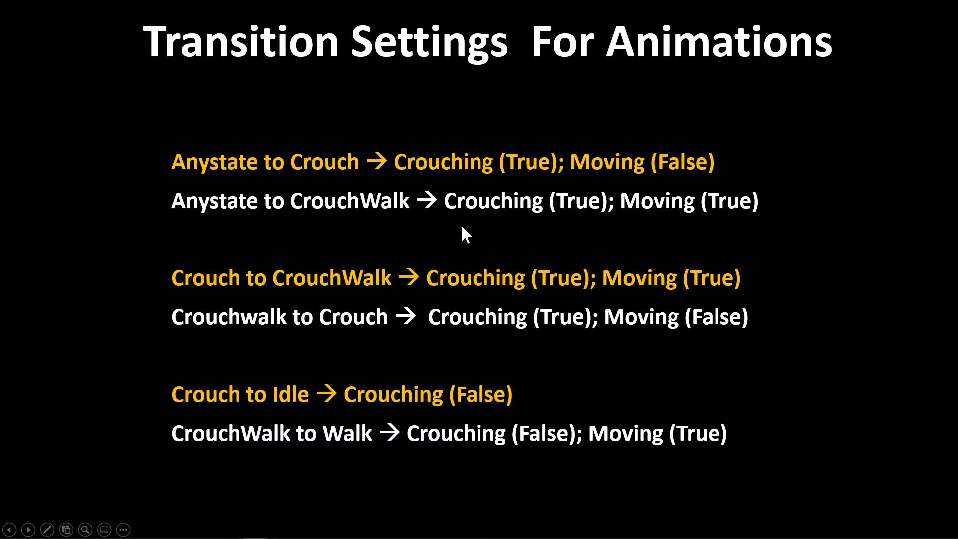
key("Right")
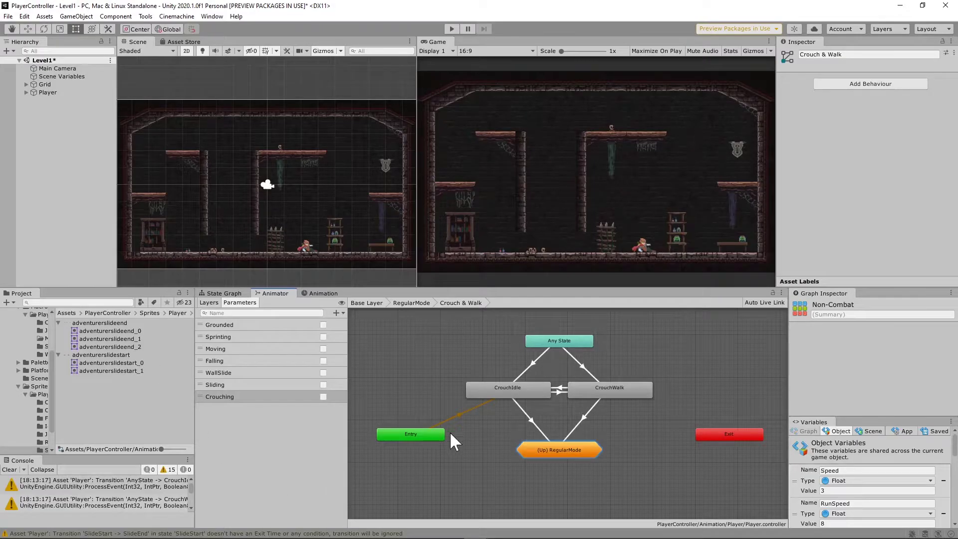
Step: Return to the Animator's RegularMode graph and open the Sliding sub-state machine
left_click(224, 293)
left_click(274, 293)
left_click(410, 303)
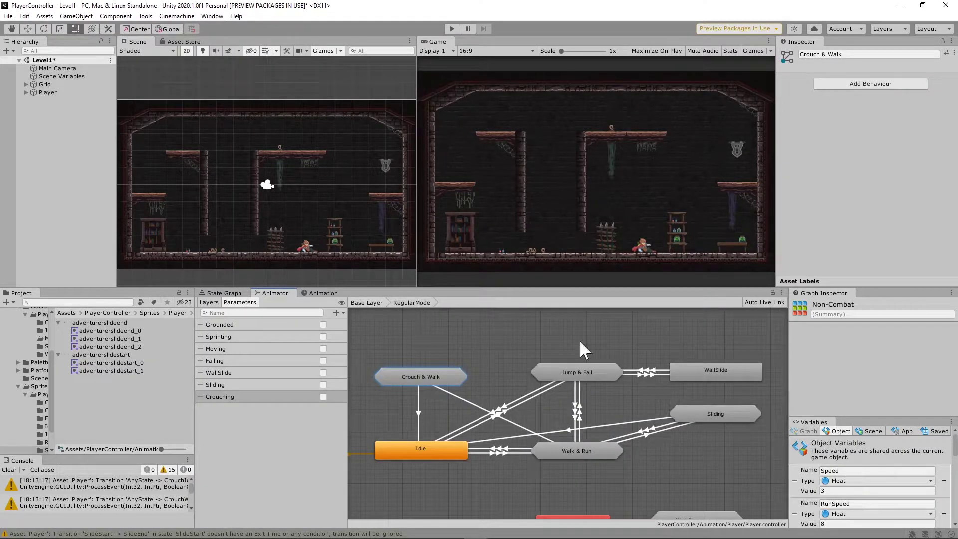
left_click(721, 411)
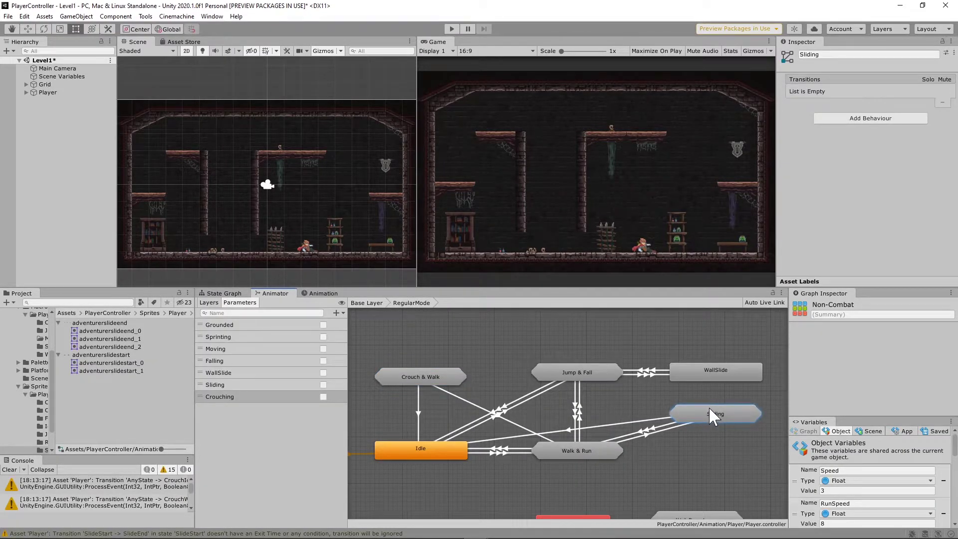
double_click(713, 418)
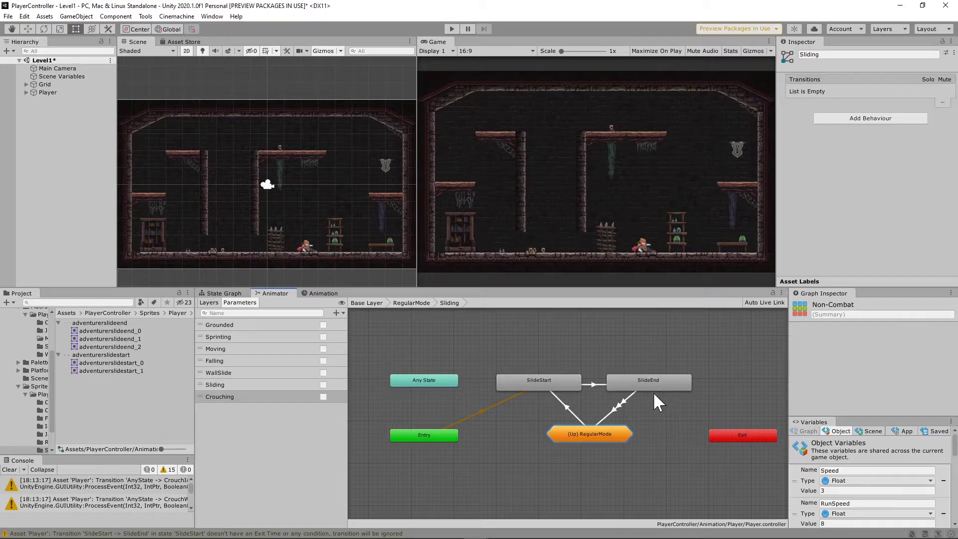
Step: Inspect the SlideStart state and its Run to SlideStart transition settings
left_click(547, 381)
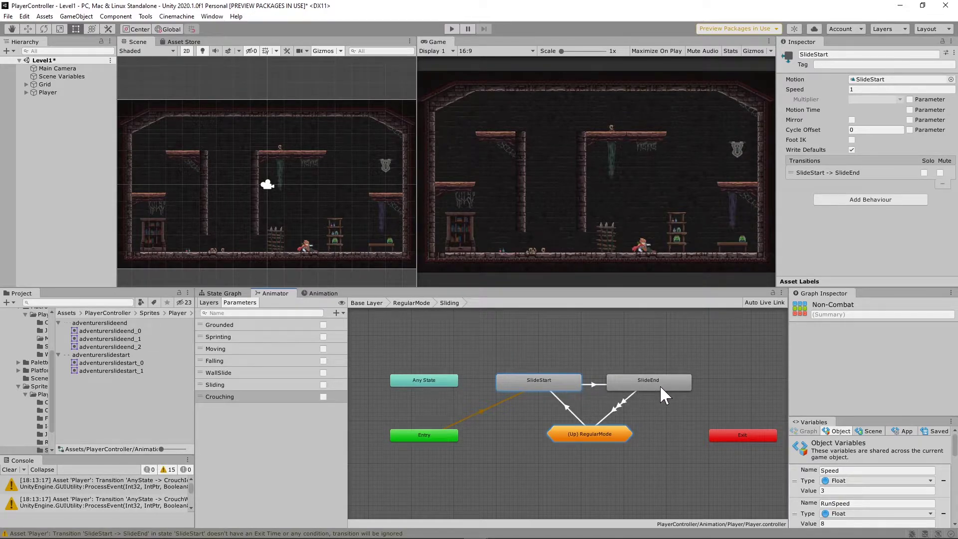
left_click(568, 408)
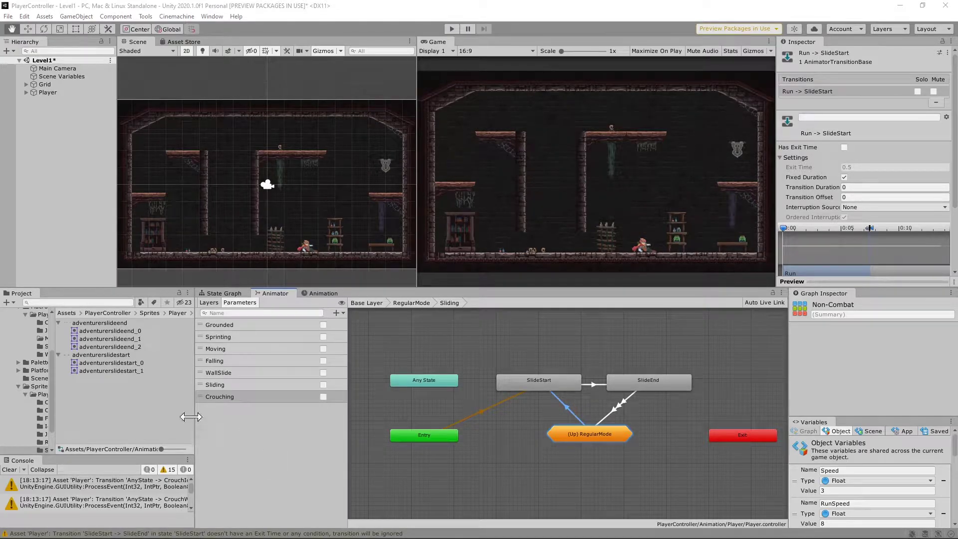
key("alt+Tab")
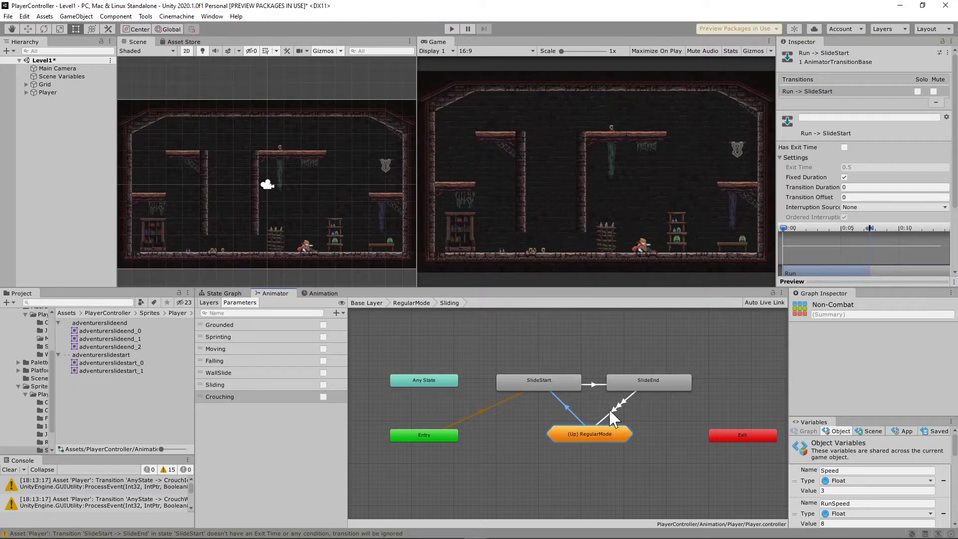
Step: Select SlideEnd's outgoing transitions to Run, Walk and Idle for inspection
left_click(610, 409)
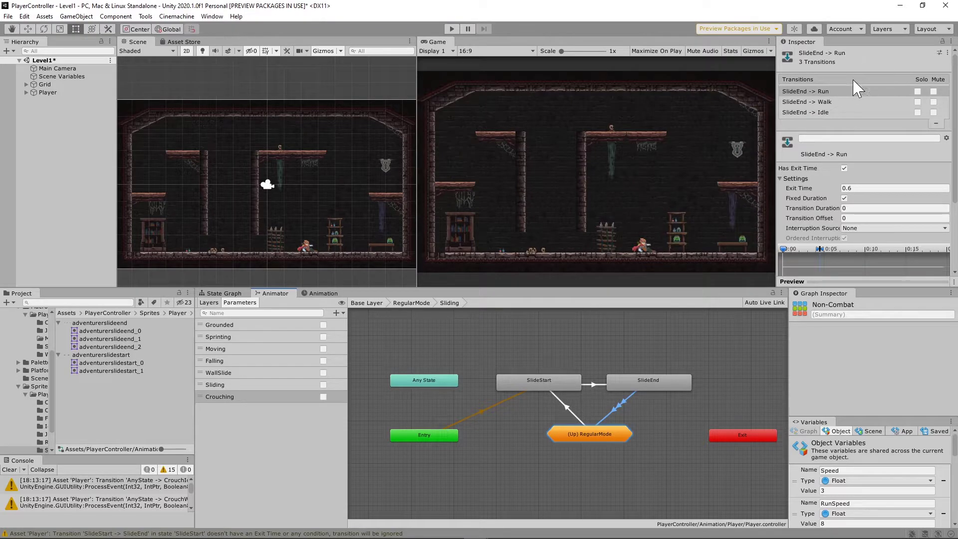
Step: Check the SlideEnd-to-Run conditions (Sliding false, Sprinting true) against the slide
scroll(856, 165, "down", 3)
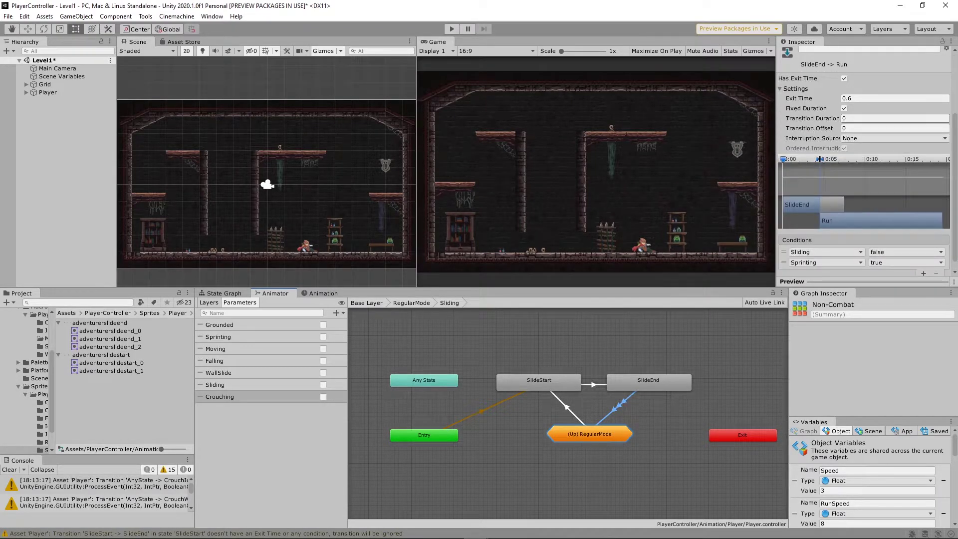
scroll(922, 145, "down", 1)
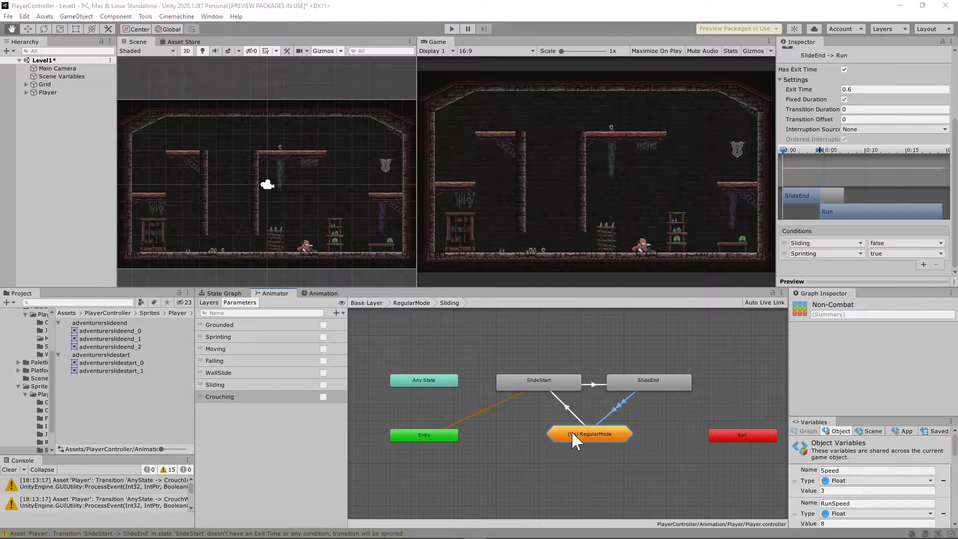
key("alt+Tab")
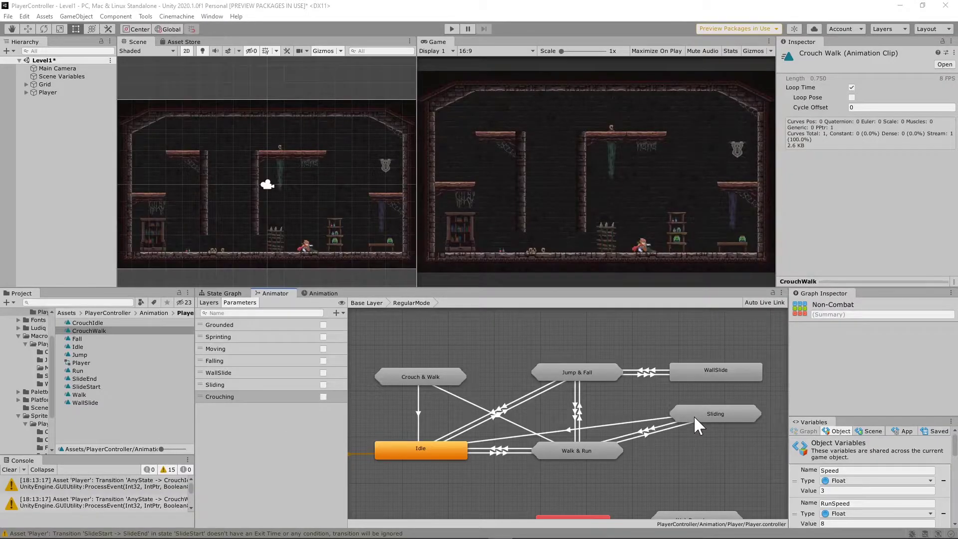
Step: Open Sliding and view the SlideStart and SlideEnd clip settings, with SlideEnd's Loop Time off
double_click(694, 414)
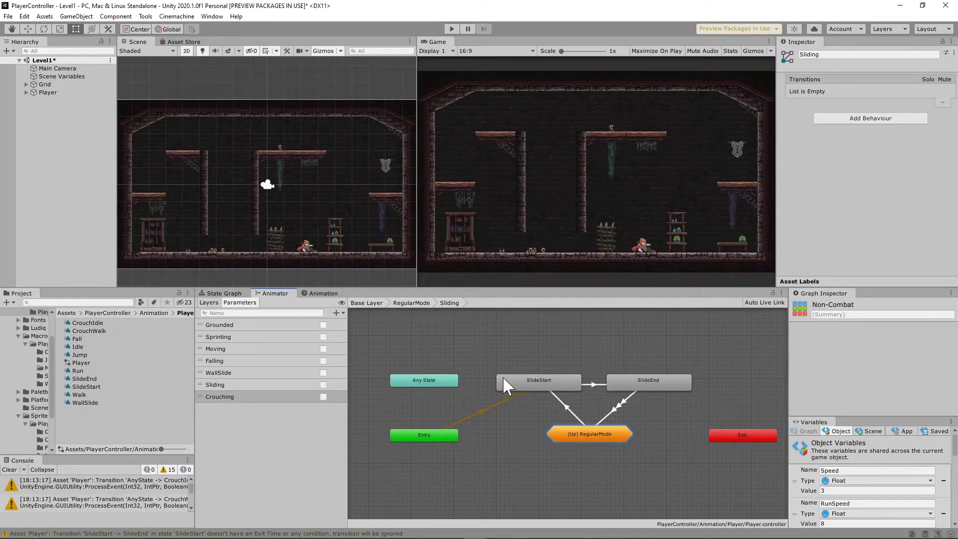
double_click(557, 379)
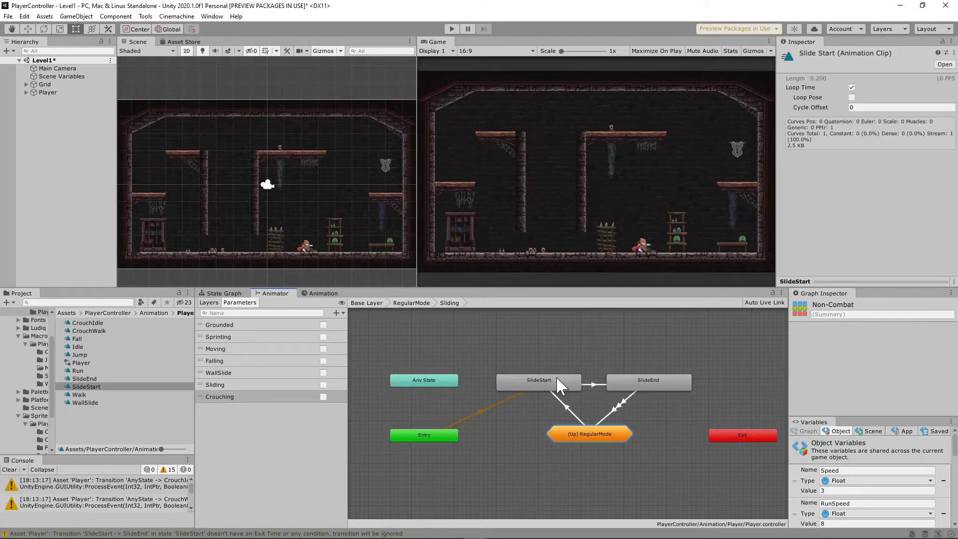
left_click(557, 378)
double_click(533, 383)
double_click(642, 376)
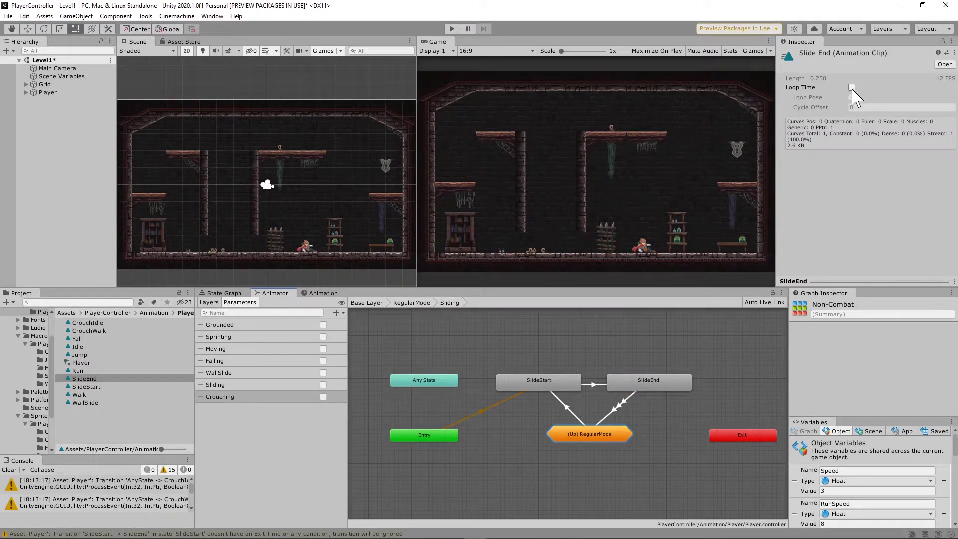
left_click(630, 384)
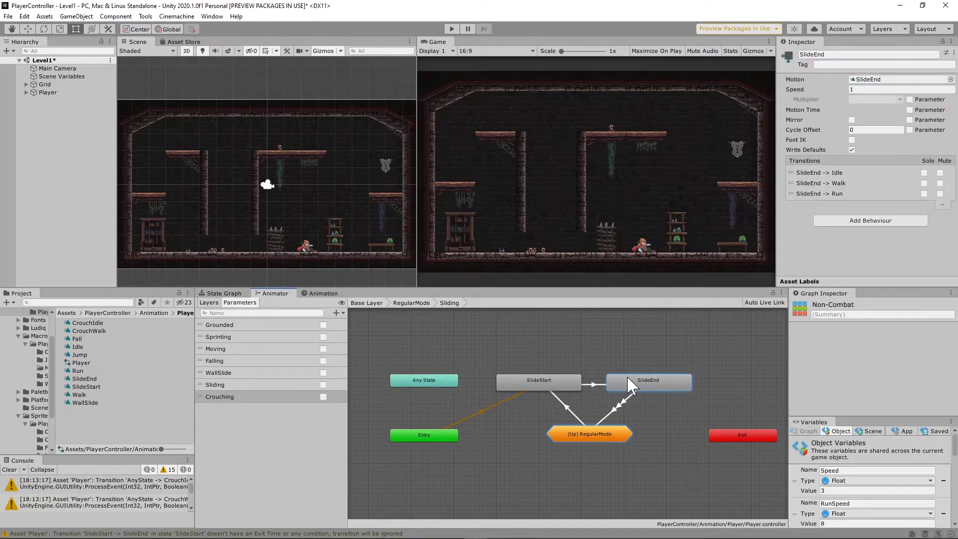
double_click(681, 380)
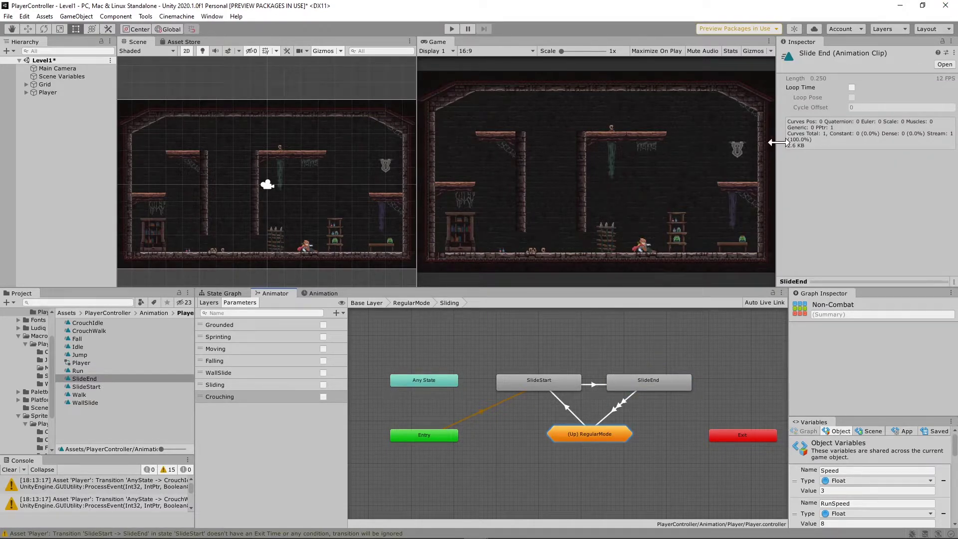